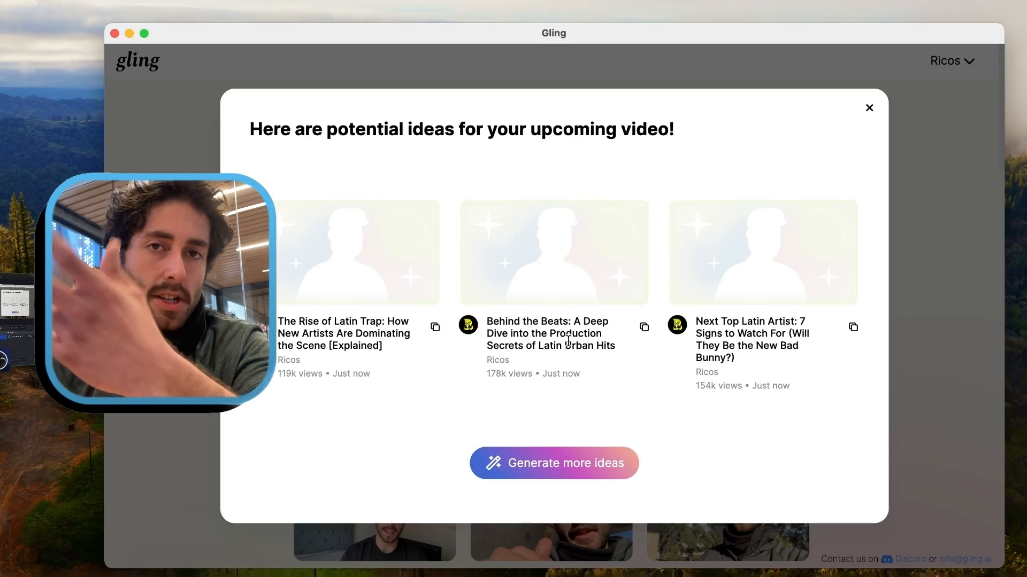
# Step: Dismiss the video ideas and import IMG_3340-enhanced-55p.MOV from Downloads as a new project
pyautogui.click(922, 131)
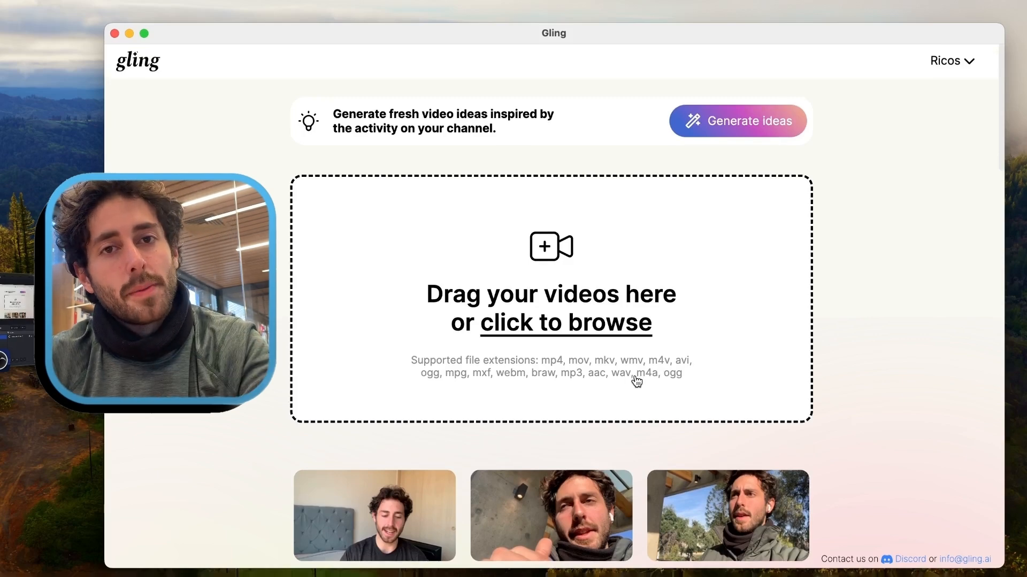
pyautogui.scroll(-5, 637, 381)
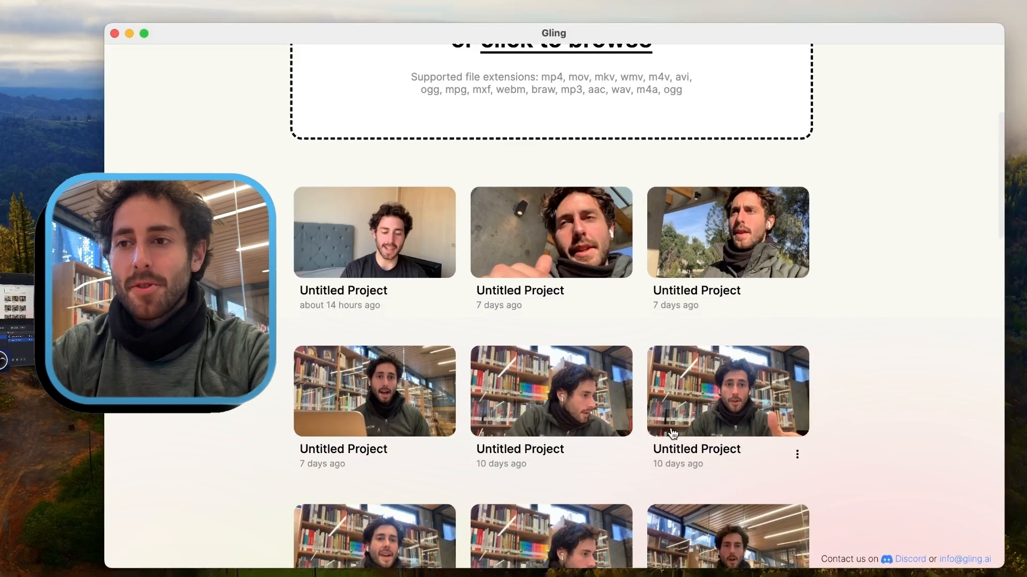
pyautogui.scroll(3, 367, 549)
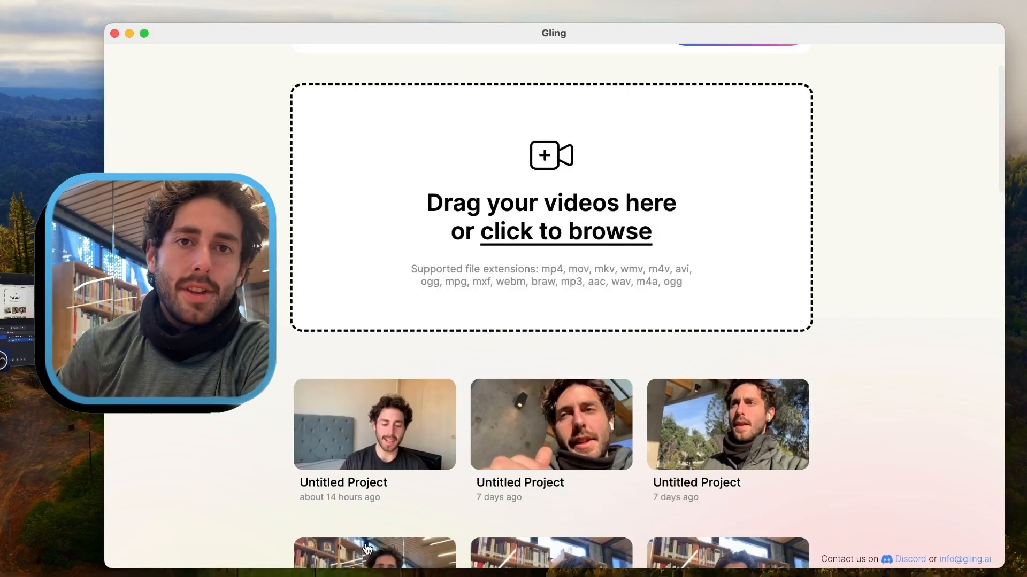
pyautogui.click(581, 246)
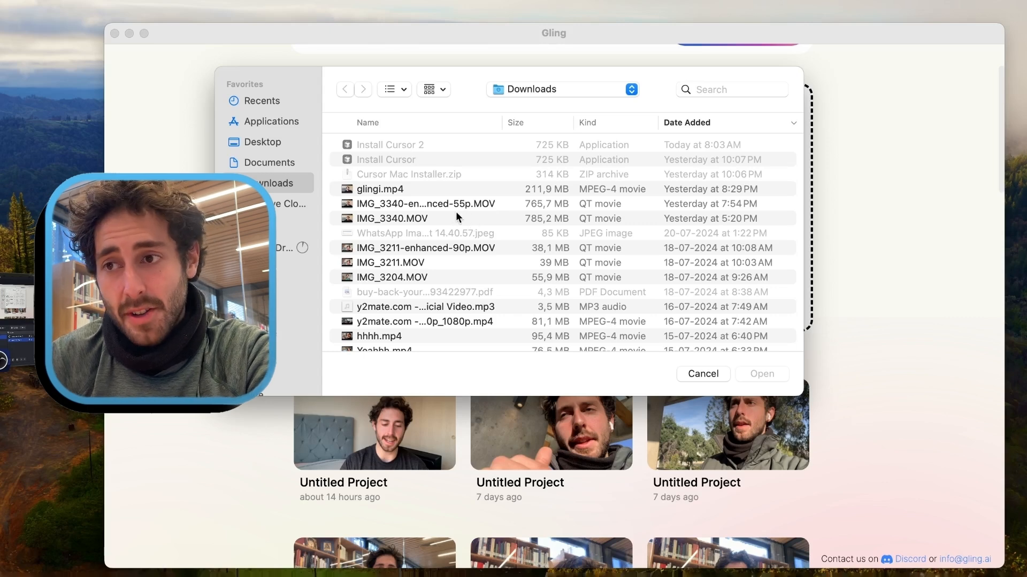
pyautogui.click(455, 205)
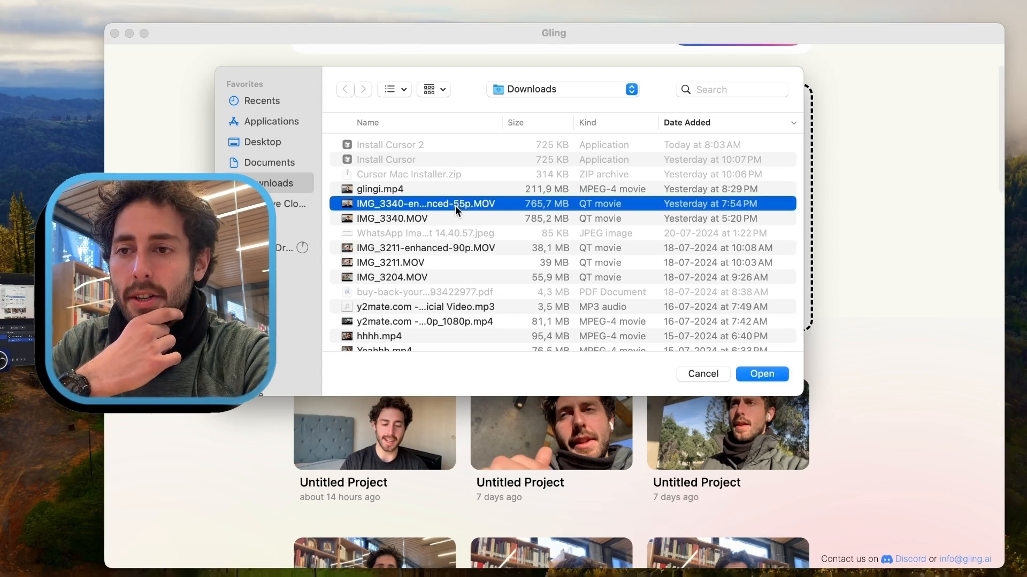
pyautogui.doubleClick(454, 206)
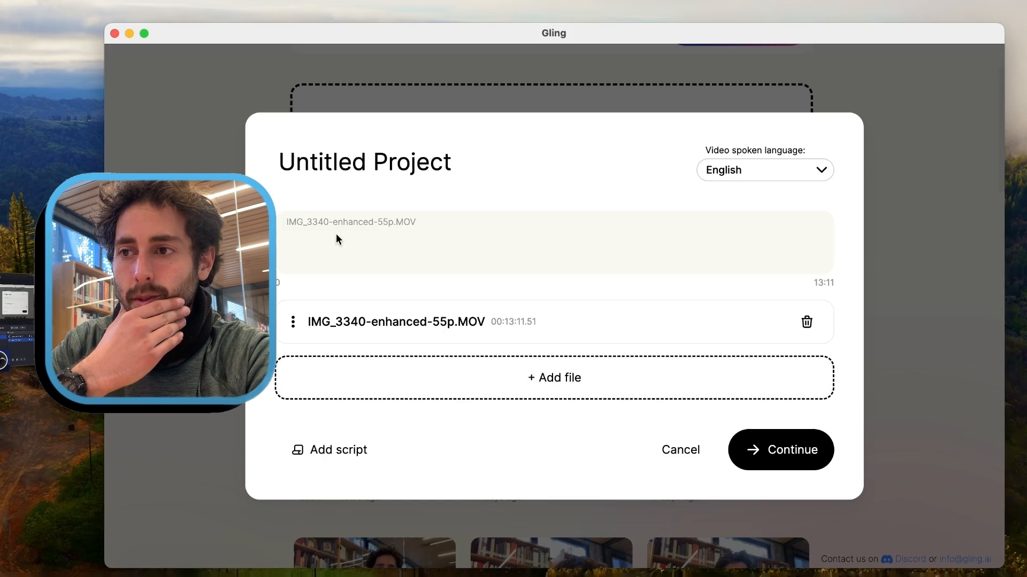
# Step: Rename the untitled project as "Sam AI Gling"
pyautogui.click(441, 160)
pyautogui.doubleClick(440, 161)
pyautogui.press('BackSpace')
pyautogui.press('BackSpace')
pyautogui.press('BackSpace')
pyautogui.press('BackSpace')
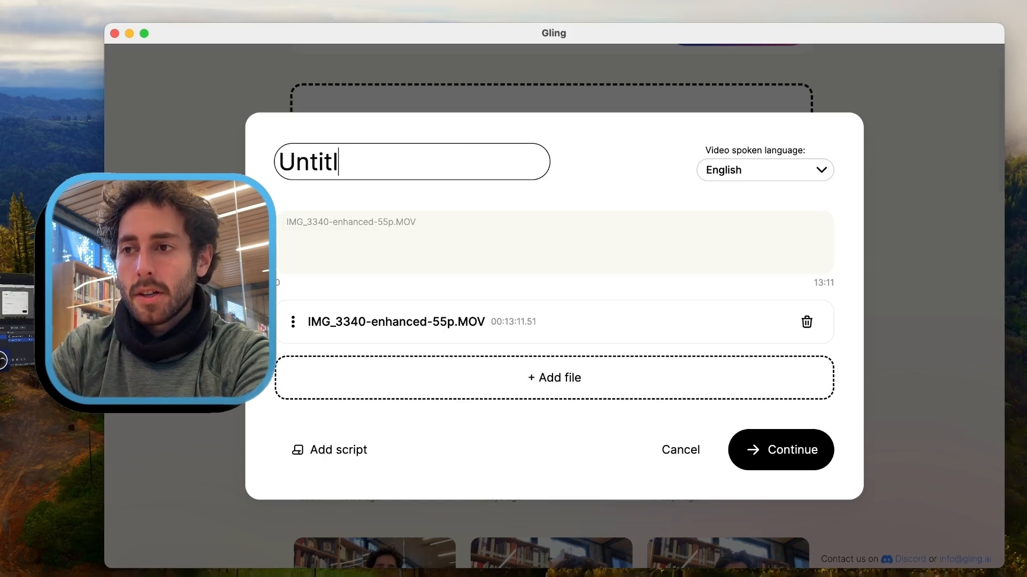
pyautogui.press('BackSpace')
pyautogui.press('BackSpace')
pyautogui.press('BackSpace')
pyautogui.press('BackSpace')
pyautogui.press('BackSpace')
pyautogui.press('BackSpace')
pyautogui.write('Sa')
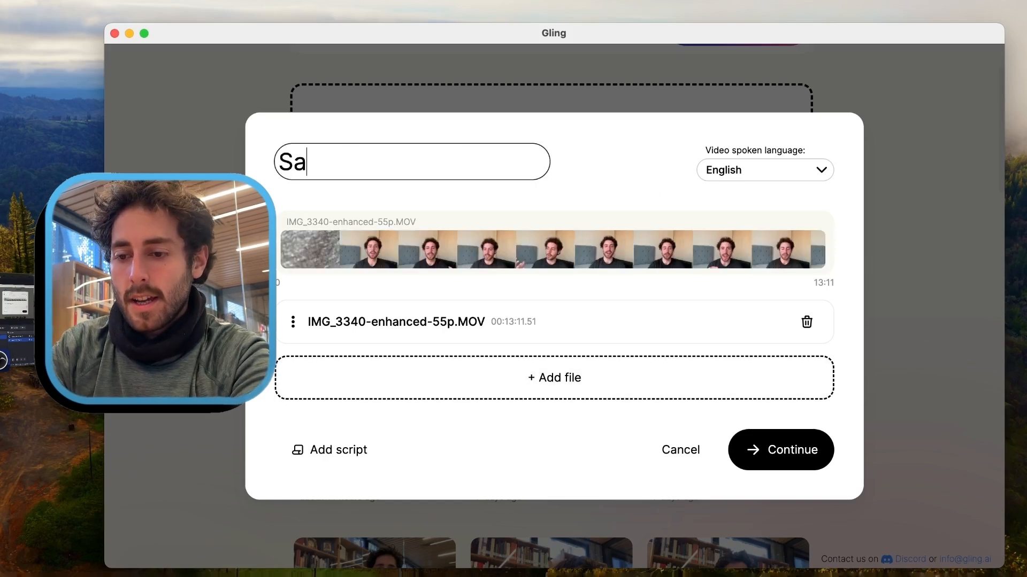
pyautogui.write('m AI GLing')
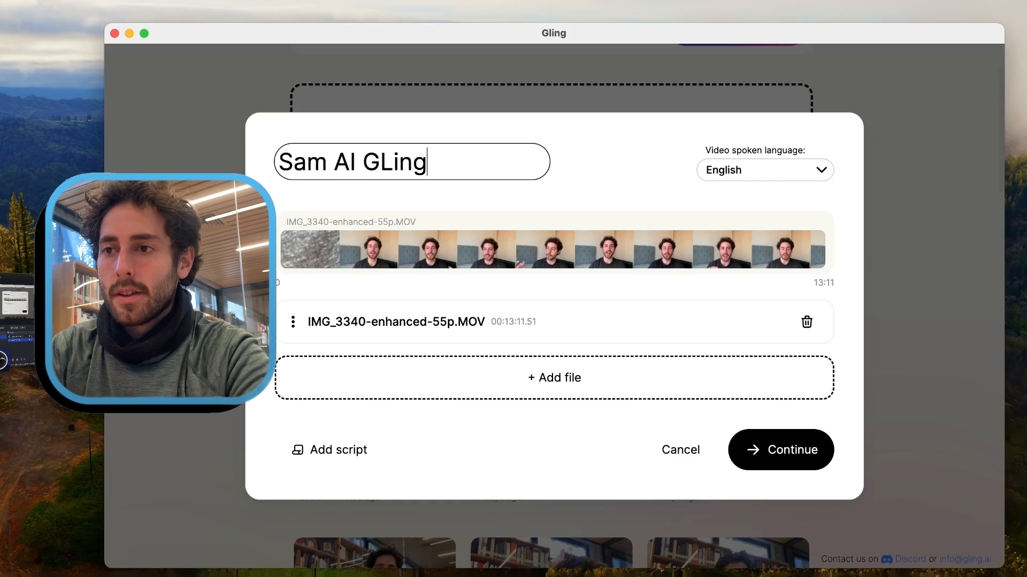
pyautogui.press('BackSpace')
pyautogui.press('BackSpace')
pyautogui.press('BackSpace')
pyautogui.press('BackSpace')
pyautogui.write('ling')
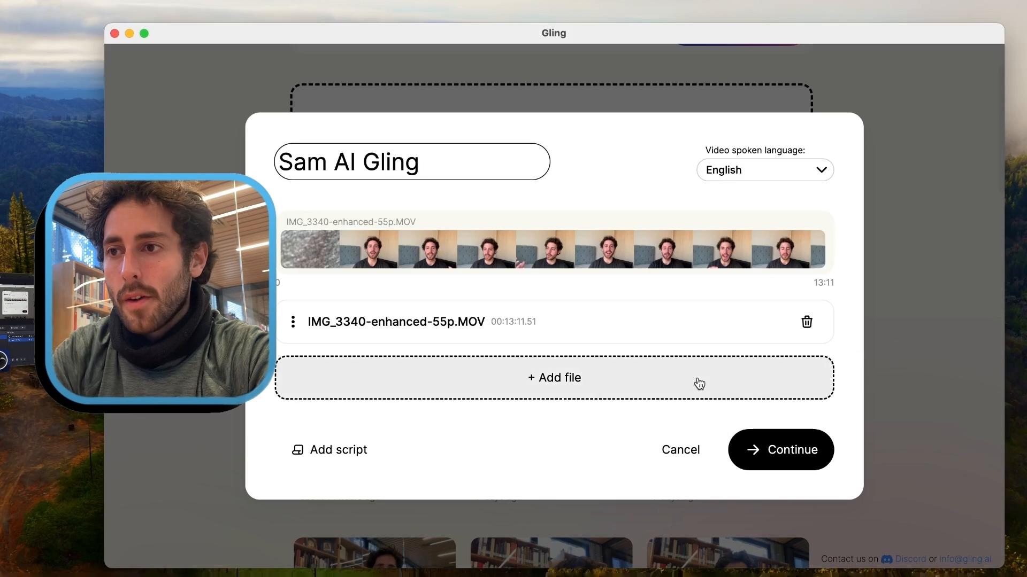
# Step: Enhance the video with Cut silences and Cut bad takes enabled, and turn on Skip cuts in the editor
pyautogui.click(767, 452)
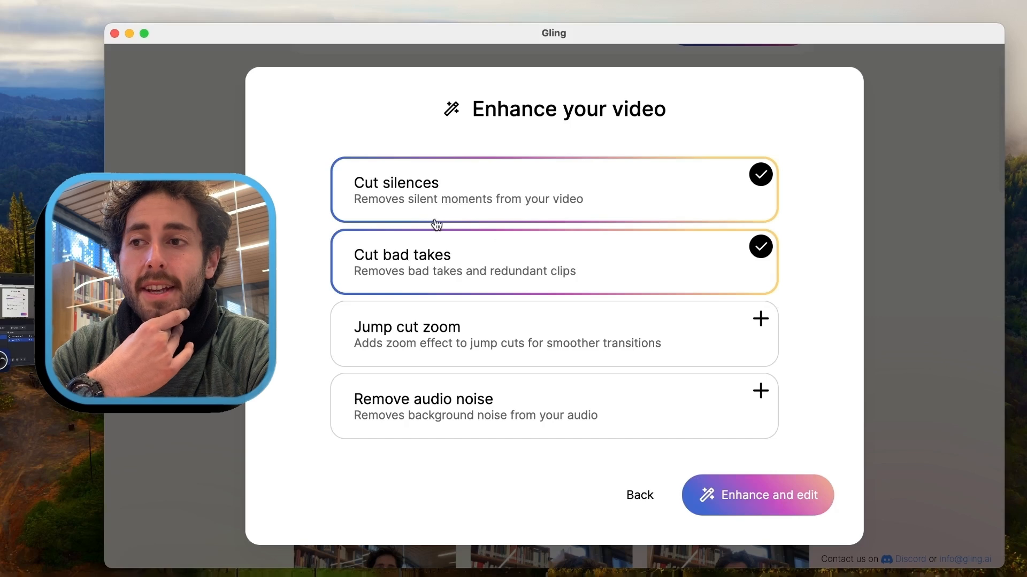
pyautogui.click(743, 503)
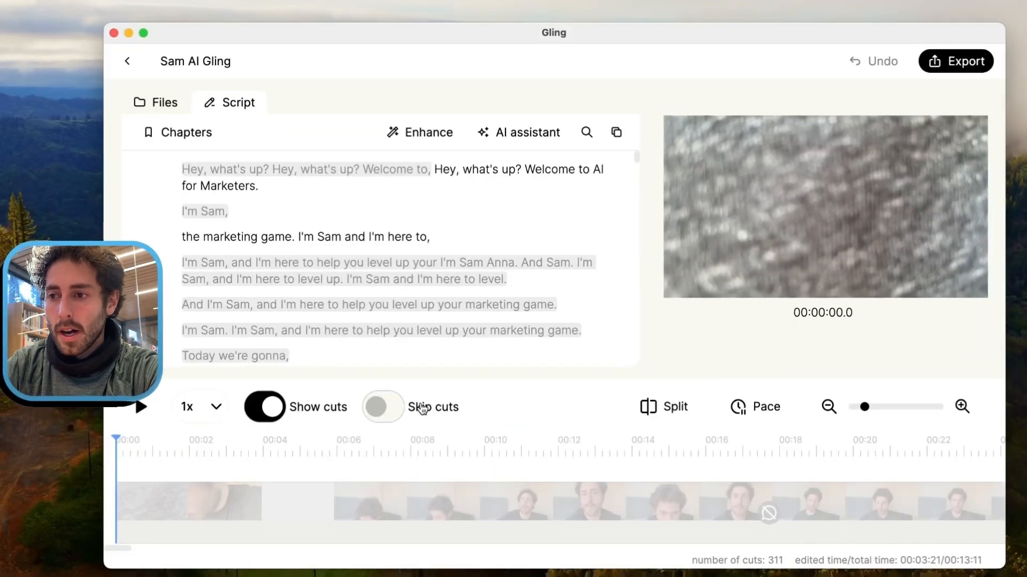
pyautogui.click(426, 410)
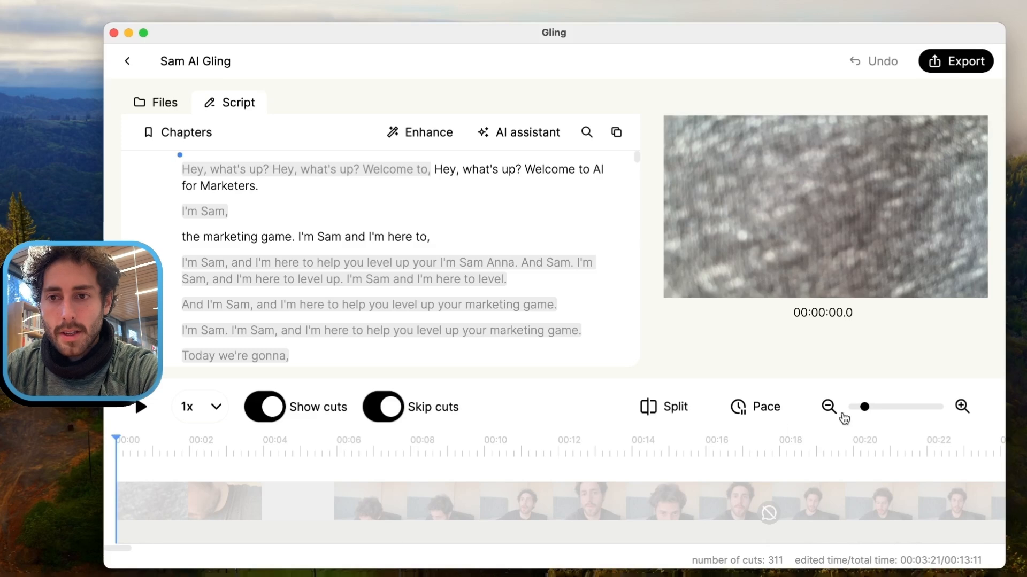
# Step: Play back the kept opening lines from "Hey, what's up?" and from "the marketing game" to check the automatic cuts
pyautogui.moveTo(863, 407); pyautogui.dragTo(782, 413)
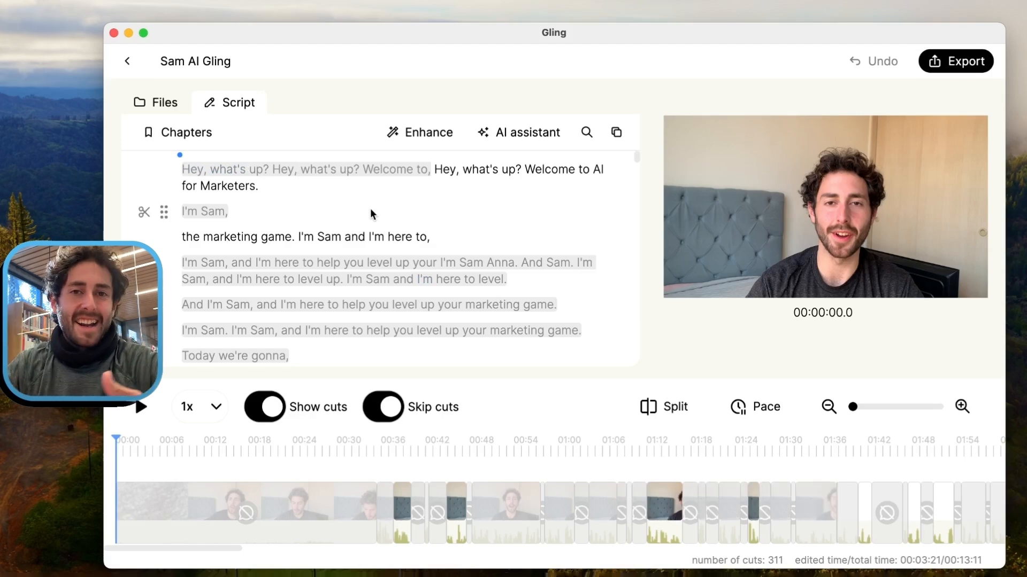
pyautogui.click(445, 172)
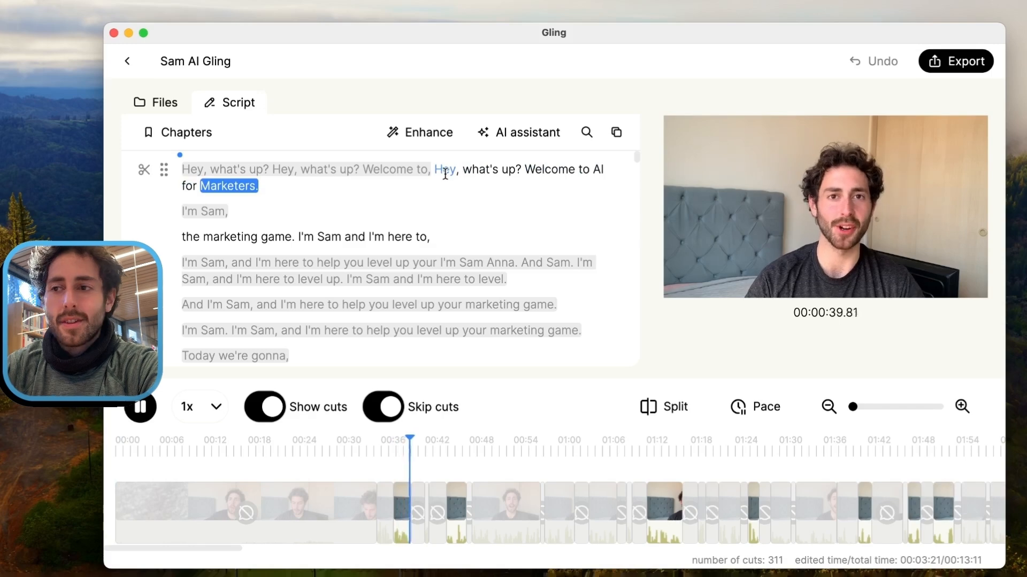
pyautogui.press('space')
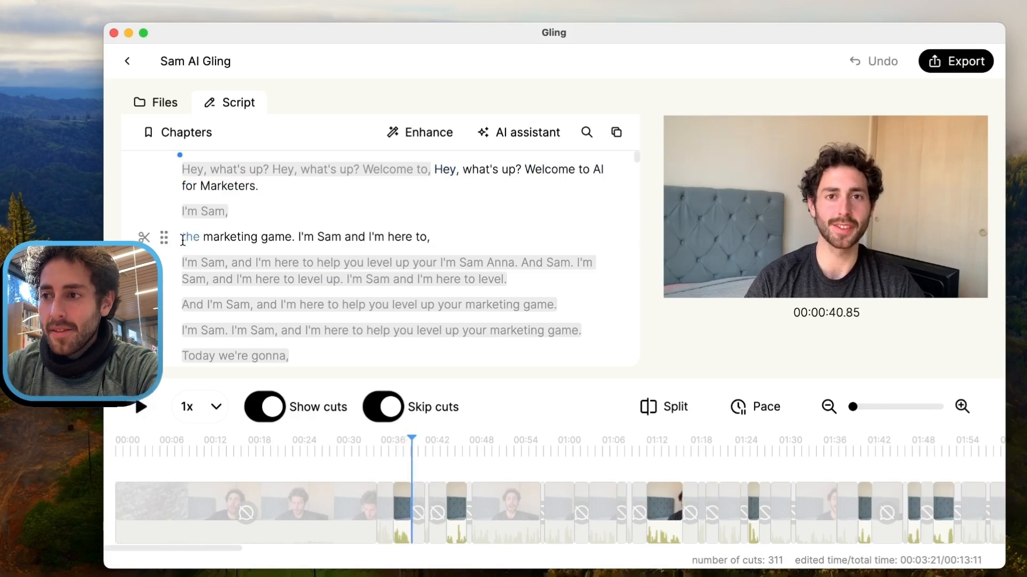
pyautogui.click(182, 239)
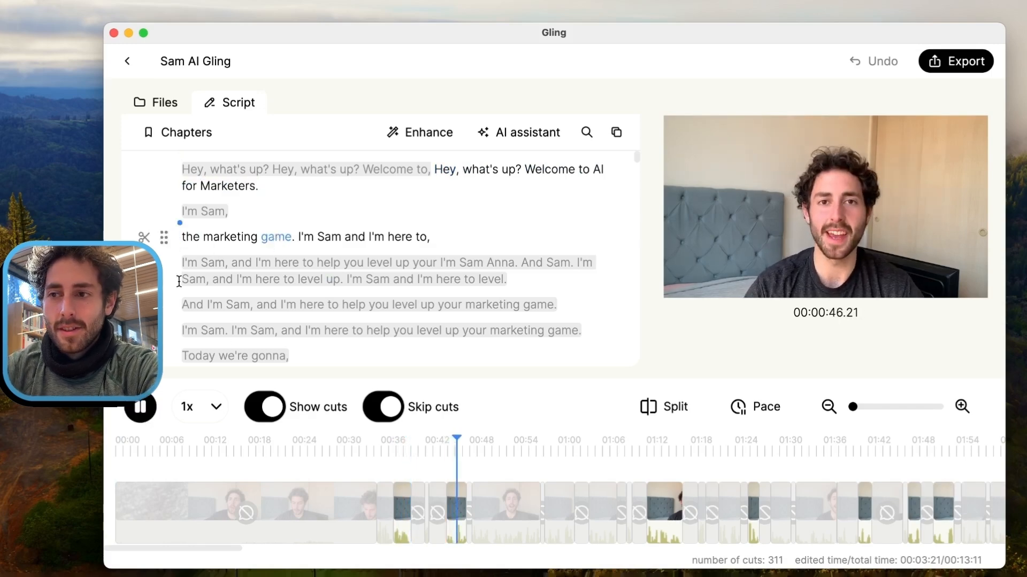
pyautogui.press('space')
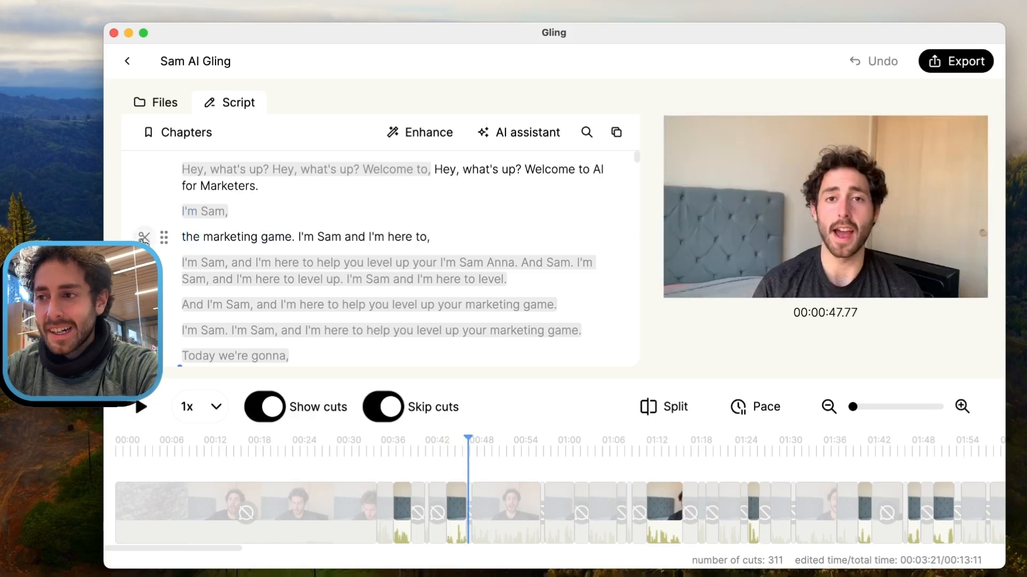
# Step: Cut the line starting "the marketing game" and play the kept line ending "with the latest AI tools"
pyautogui.scroll(-2, 430, 263)
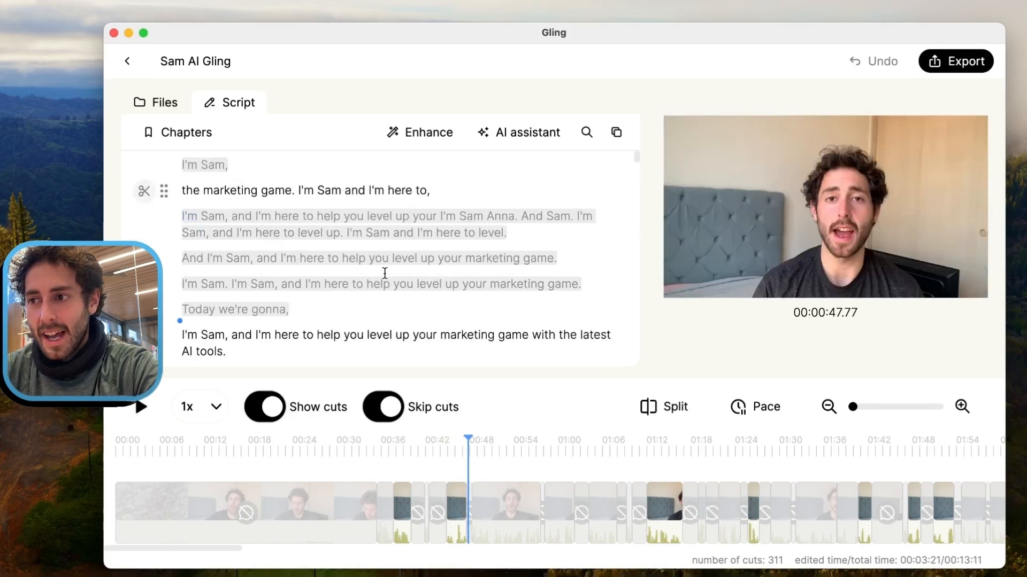
pyautogui.scroll(-2, 287, 334)
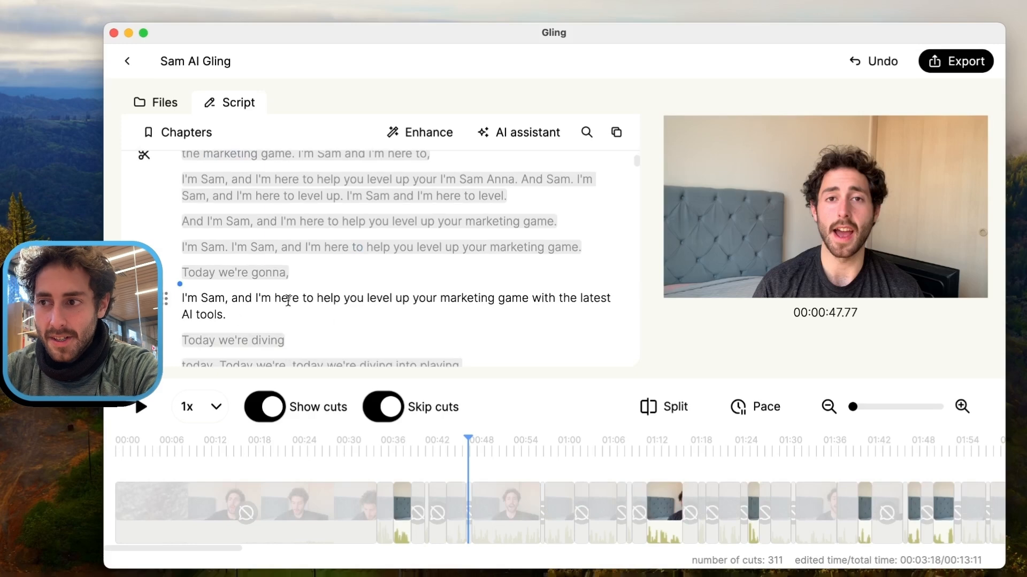
pyautogui.press('space')
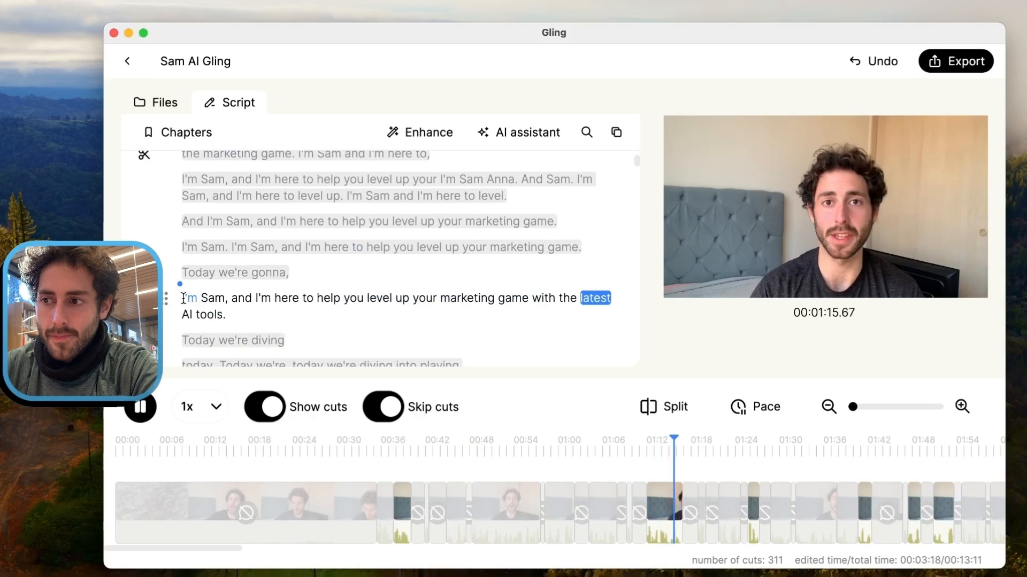
pyautogui.press('space')
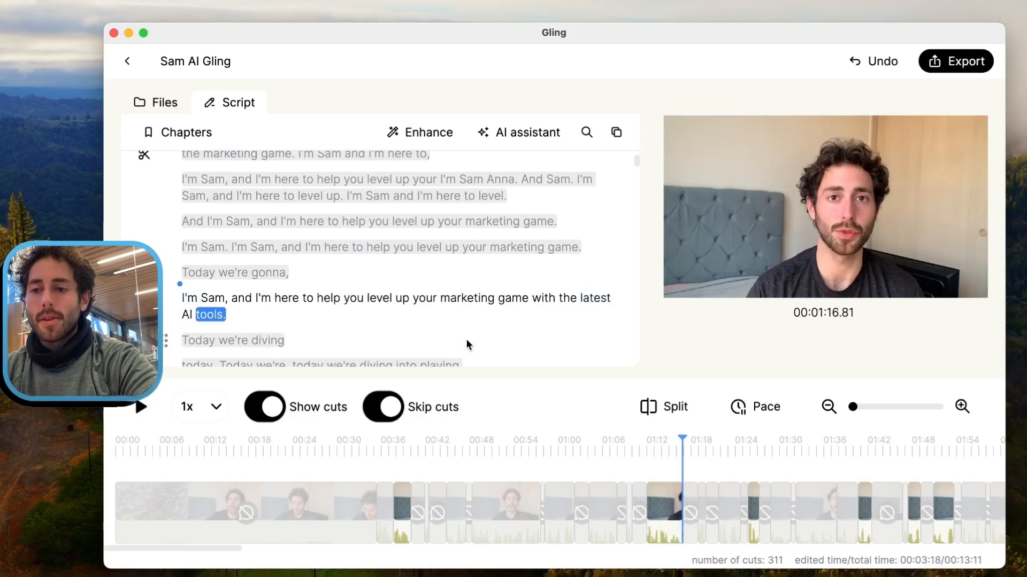
# Step: Open the detailed options of the pace settings for silence length
pyautogui.click(738, 412)
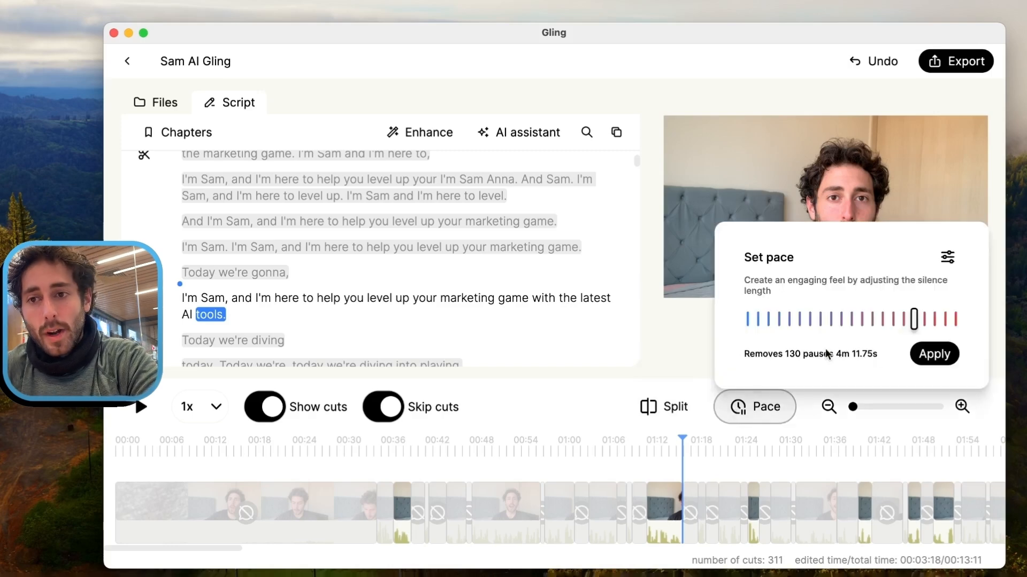
pyautogui.click(948, 257)
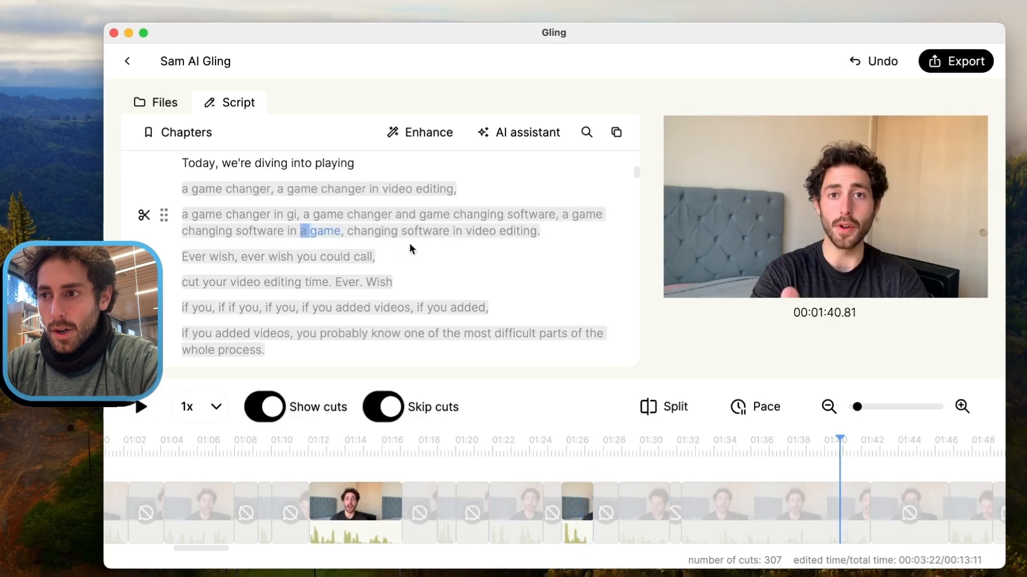
# Step: Restore the cut phrase "a game, changing software in video editing" in the script and play it back
pyautogui.moveTo(409, 243); pyautogui.dragTo(541, 233)
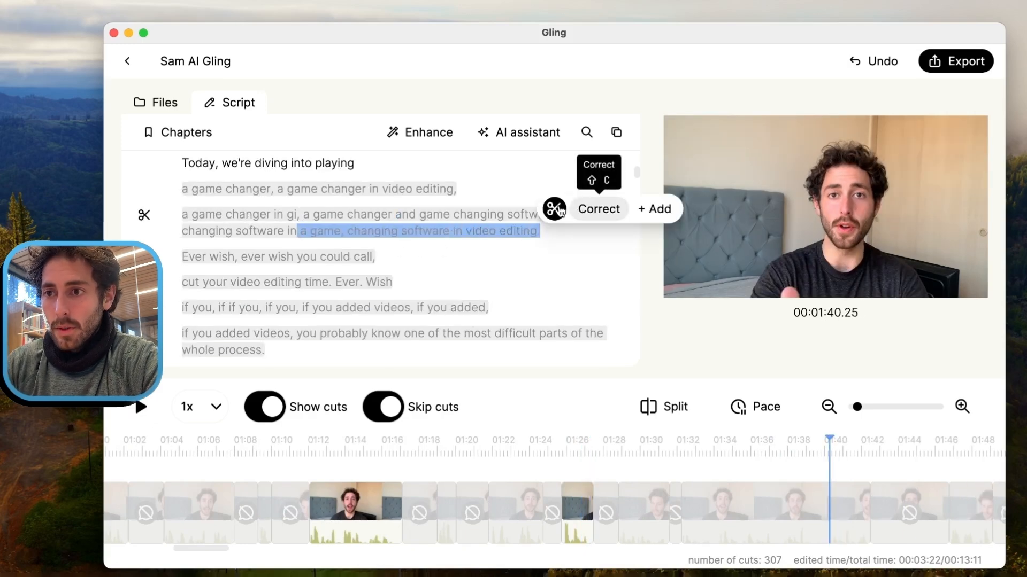
pyautogui.press('BackSpace')
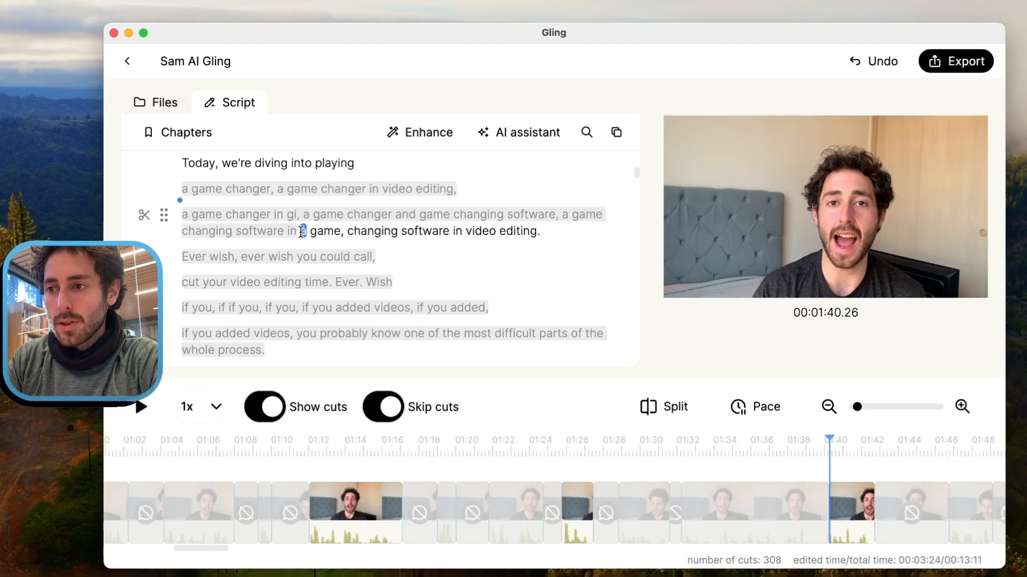
pyautogui.press('space')
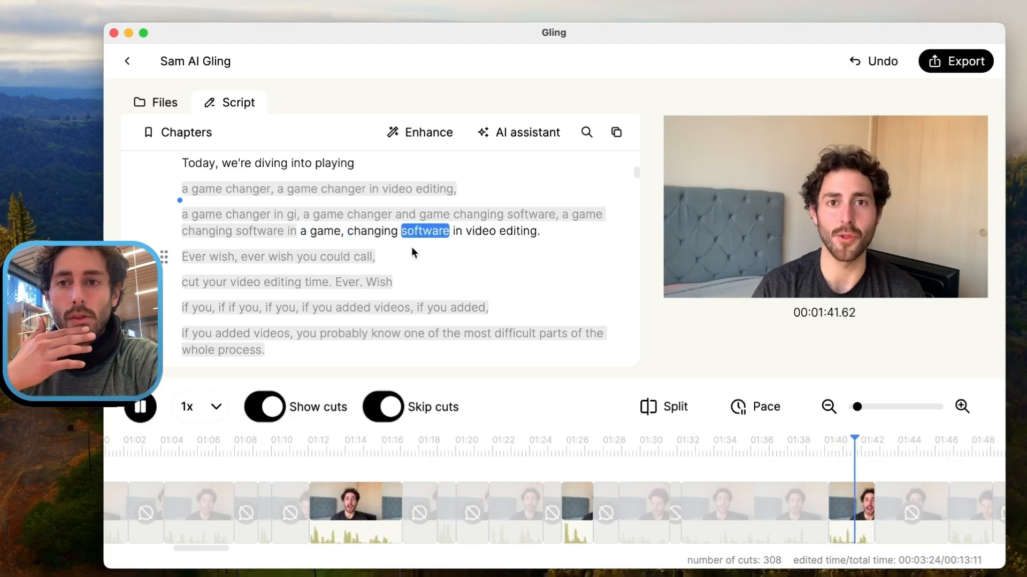
pyautogui.press('space')
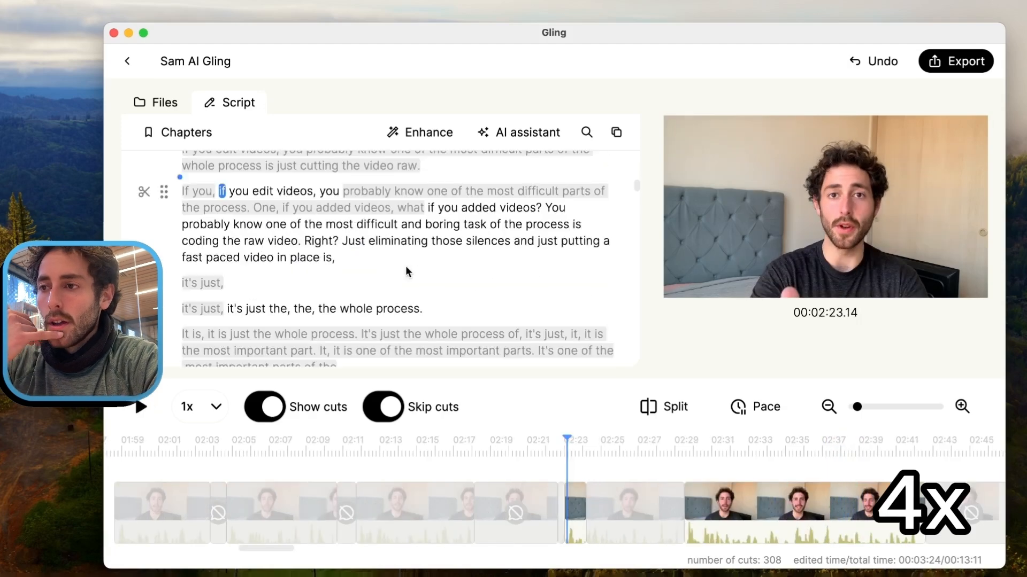
# Step: Trim the "If you, if you edit videos" paragraph so that only the part from "what if you added videos?" onward is kept, and play it
pyautogui.scroll(1, 406, 267)
pyautogui.click(138, 212)
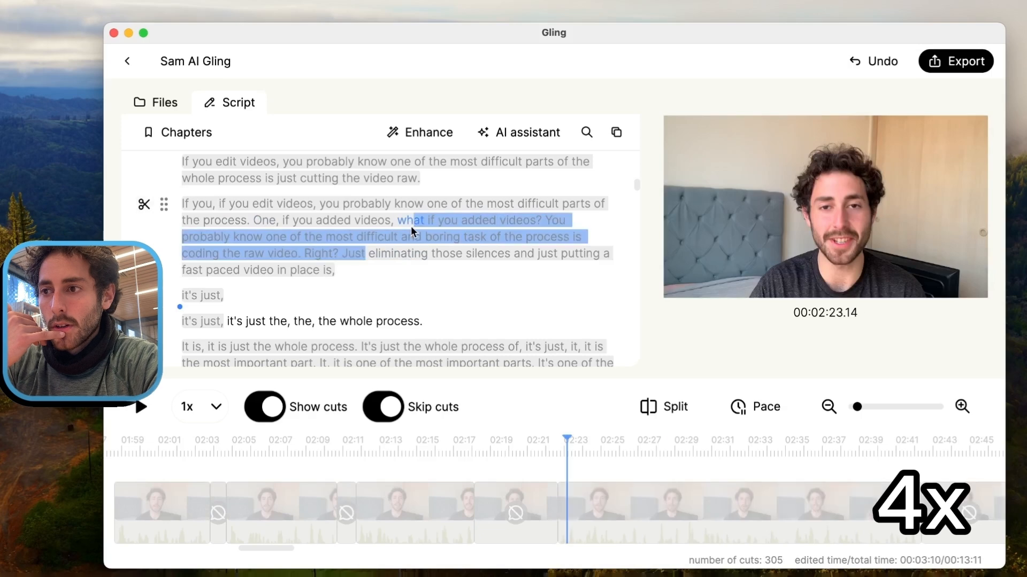
pyautogui.moveTo(223, 295); pyautogui.dragTo(282, 221)
pyautogui.click(299, 197)
pyautogui.press('space')
pyautogui.click(298, 197)
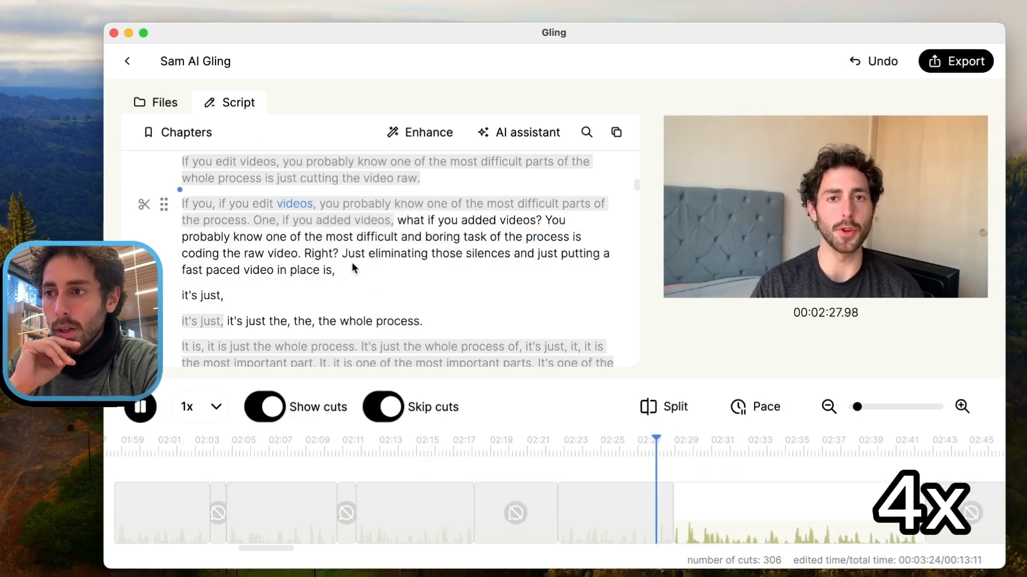
pyautogui.moveTo(424, 220); pyautogui.dragTo(398, 219)
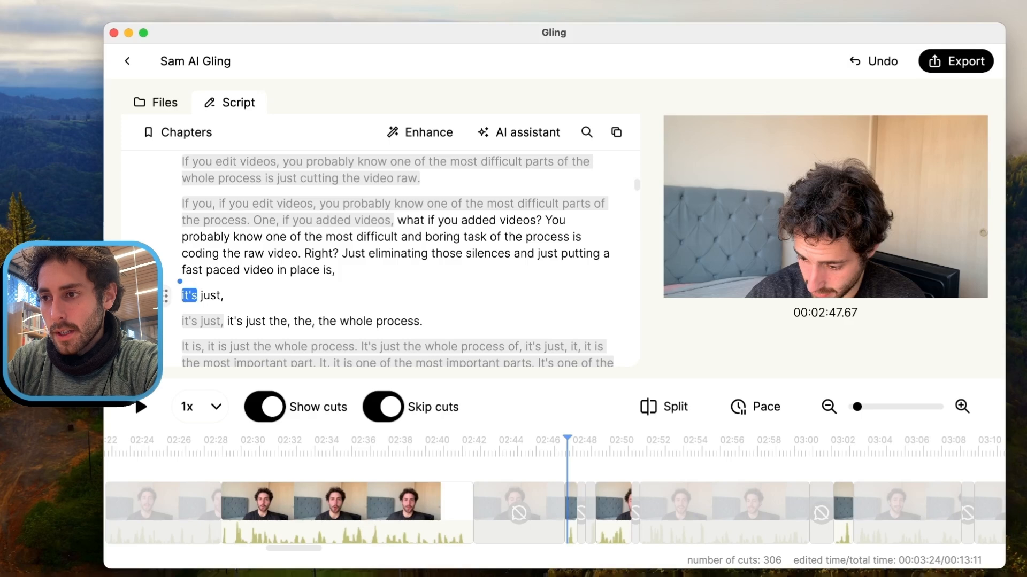
# Step: Cut the line "it's just," and the following line "it's just the, the, the whole process."
pyautogui.click(144, 296)
pyautogui.click(144, 321)
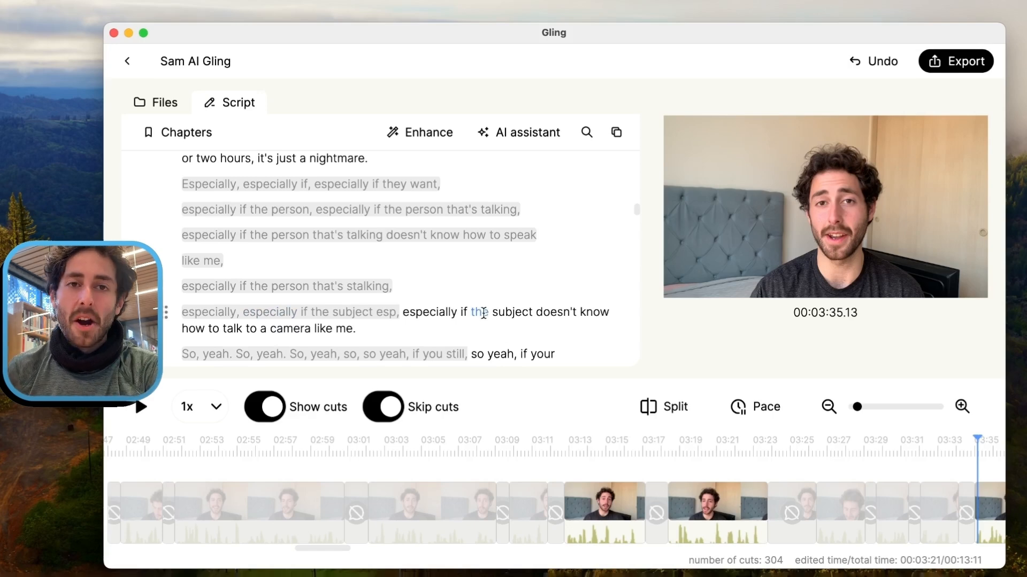
# Step: Play back the kept sentence "especially if the subject doesn't know how to talk to a camera like me"
pyautogui.click(442, 312)
pyautogui.press('space')
pyautogui.press('space')
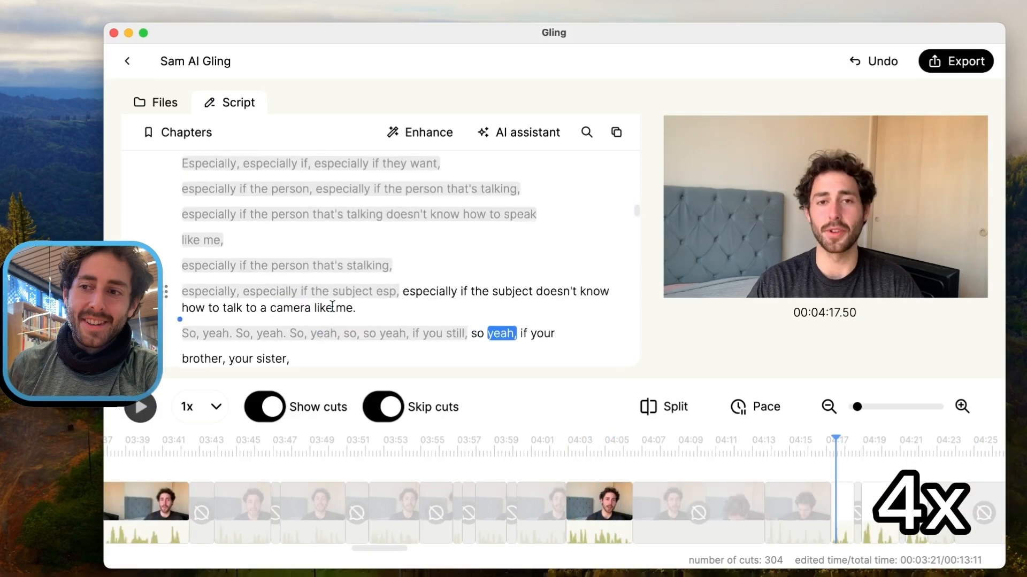
# Step: Cut the leftover fragments "so yeah, if your", "brother, your sister," and "you're out." from the script
pyautogui.press('BackSpace')
pyautogui.click(144, 314)
pyautogui.scroll(-2, 149, 267)
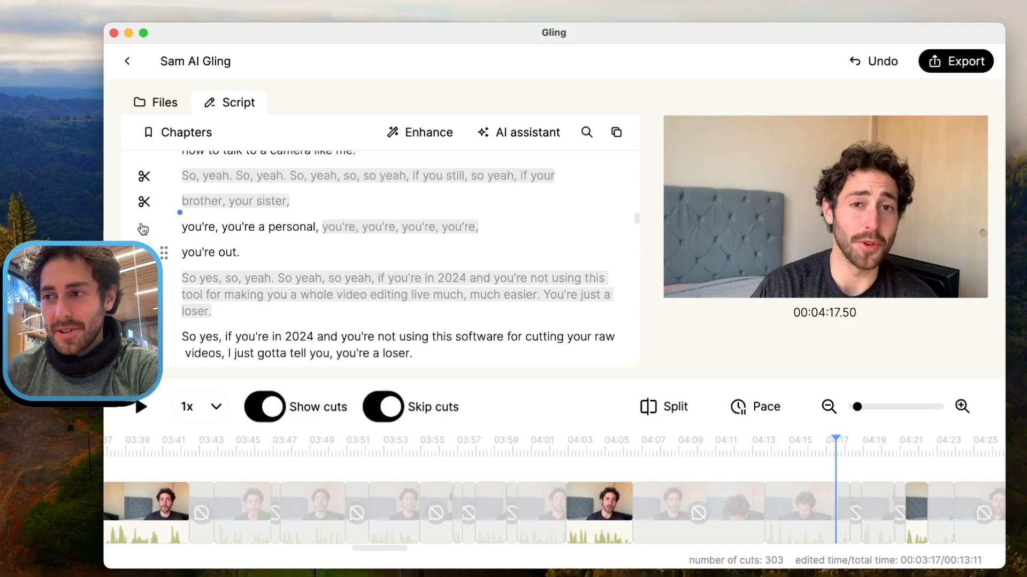
pyautogui.click(140, 229)
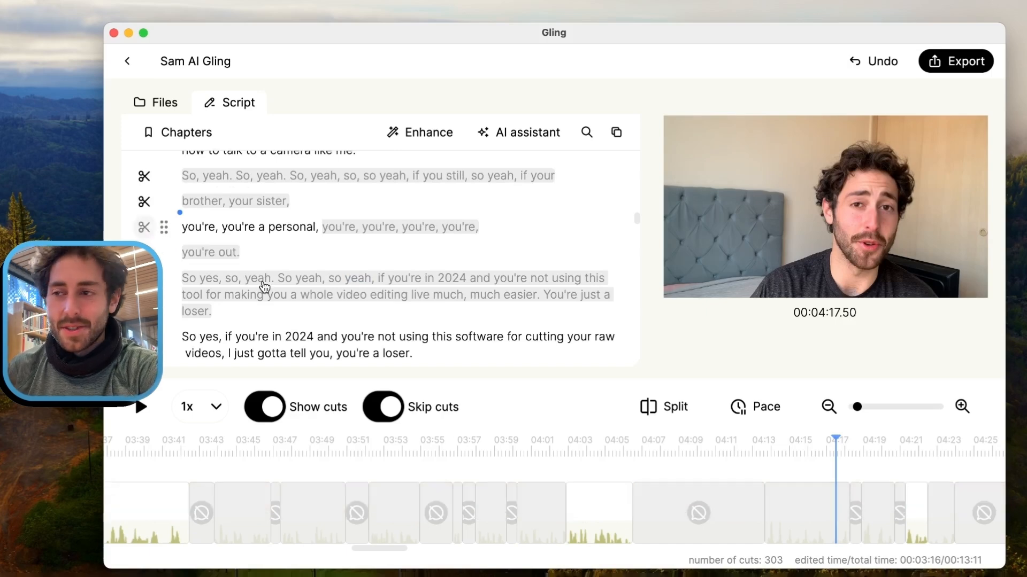
# Step: Review the edited video from the beginning of the script and set the playback speed to 1x
pyautogui.scroll(-1, 262, 281)
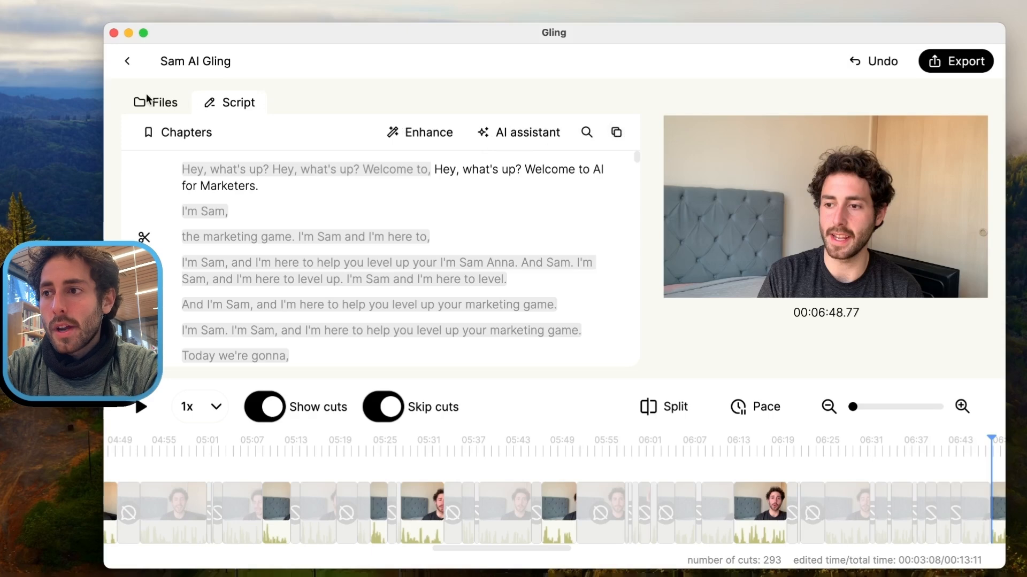
pyautogui.click(170, 113)
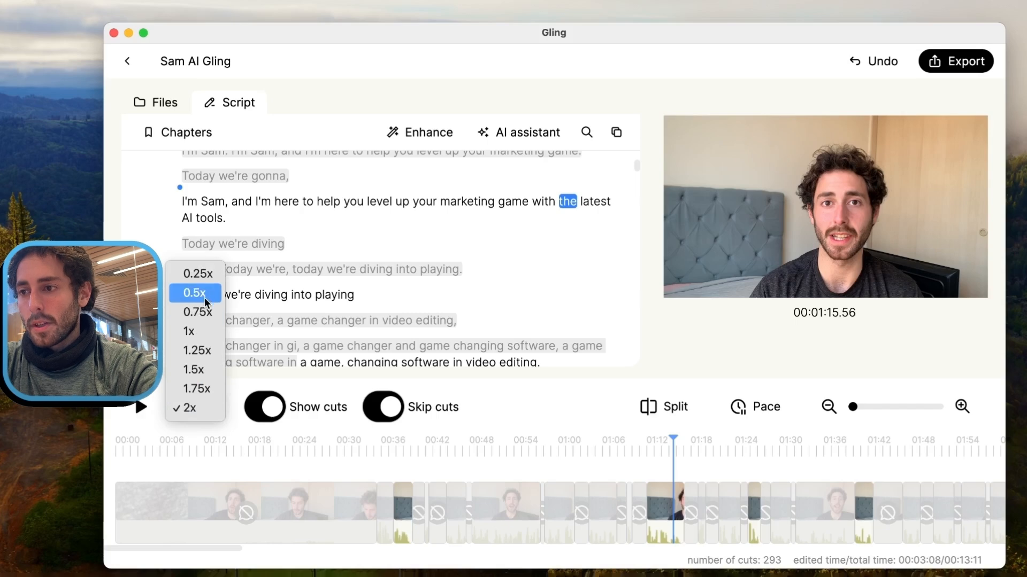
pyautogui.click(529, 327)
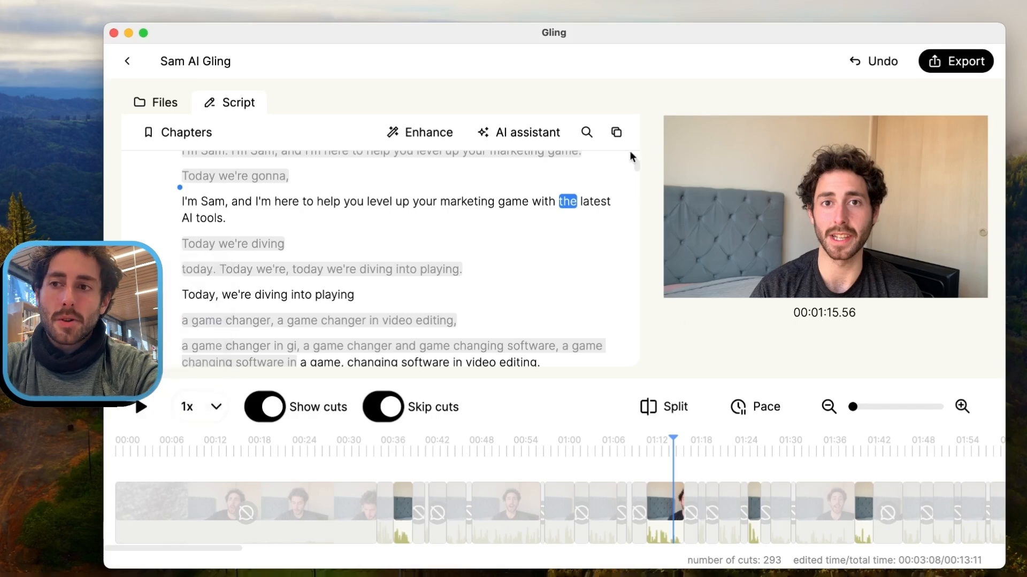
pyautogui.click(587, 133)
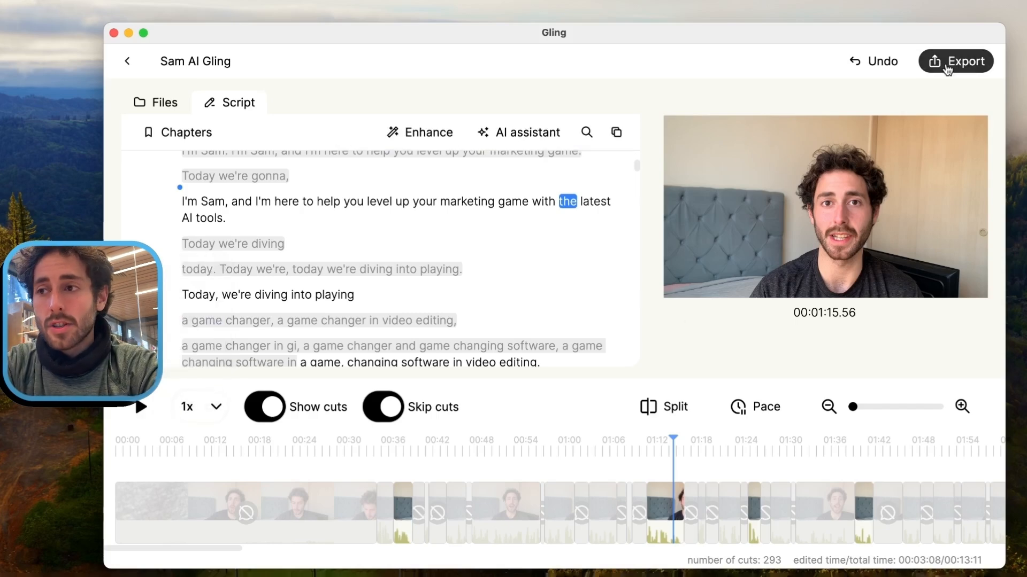
# Step: Export the edited project as an MP4 video named "Sam AI Gling.mp4" to the Downloads folder
pyautogui.click(947, 69)
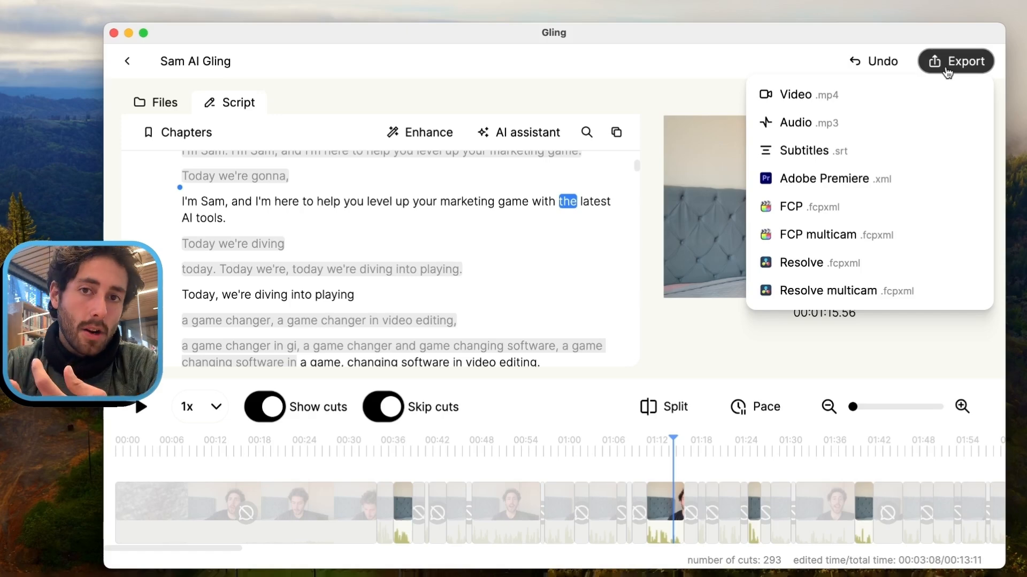
pyautogui.click(781, 96)
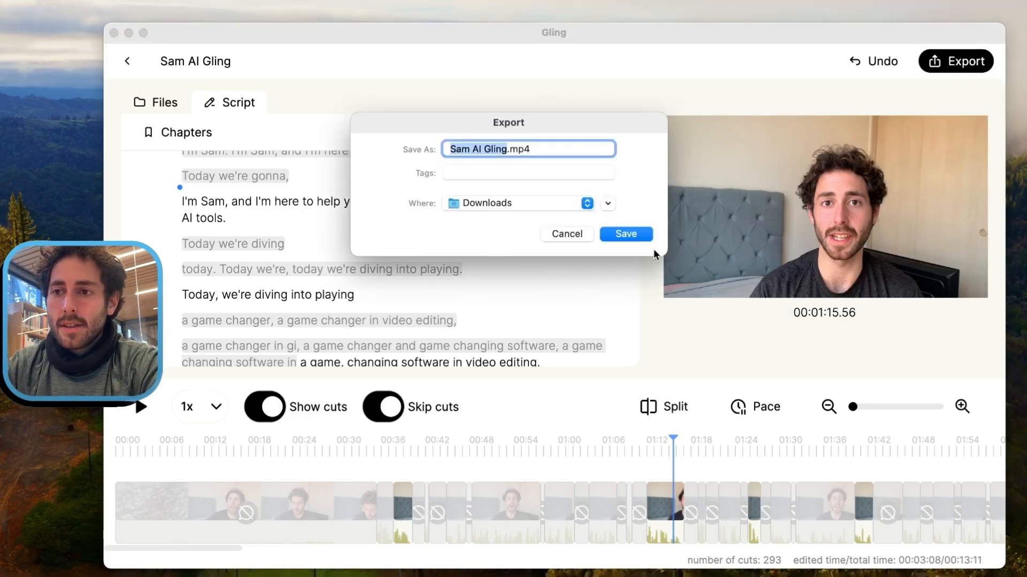
pyautogui.click(643, 235)
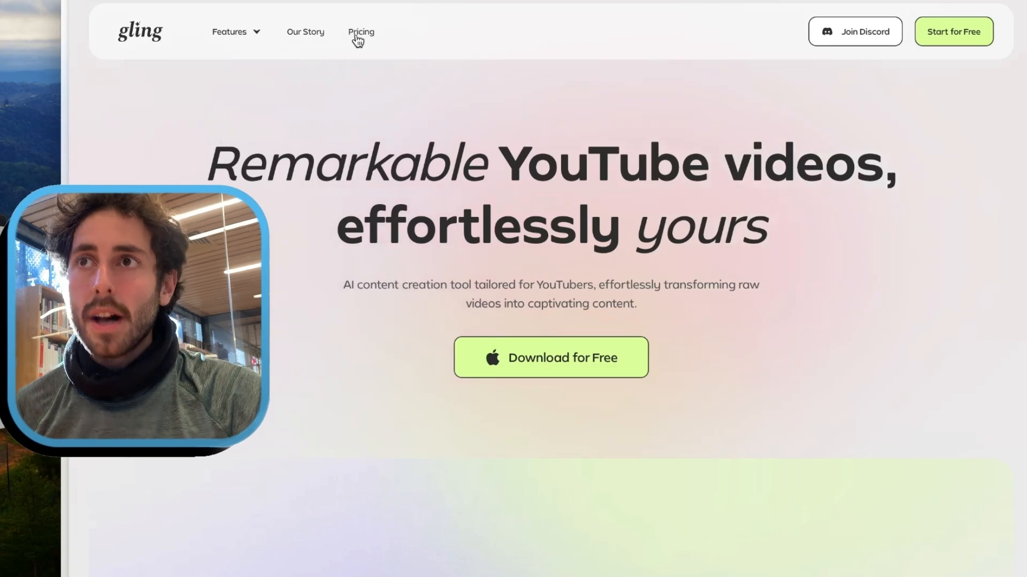
# Step: Switch to the Gling website in the browser and examine the prices and features of the subscription plans
pyautogui.click(357, 40)
pyautogui.scroll(-3, 765, 249)
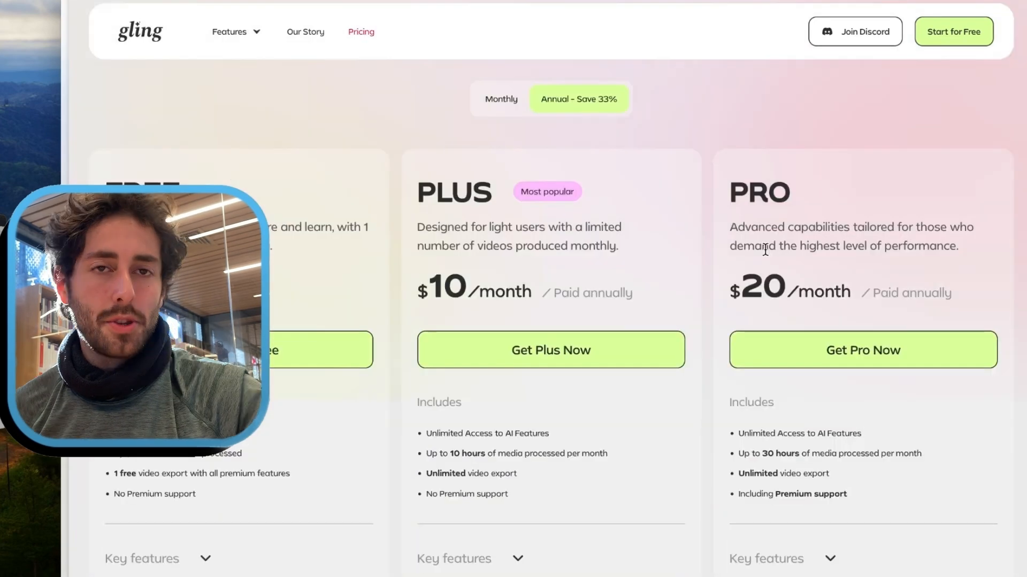